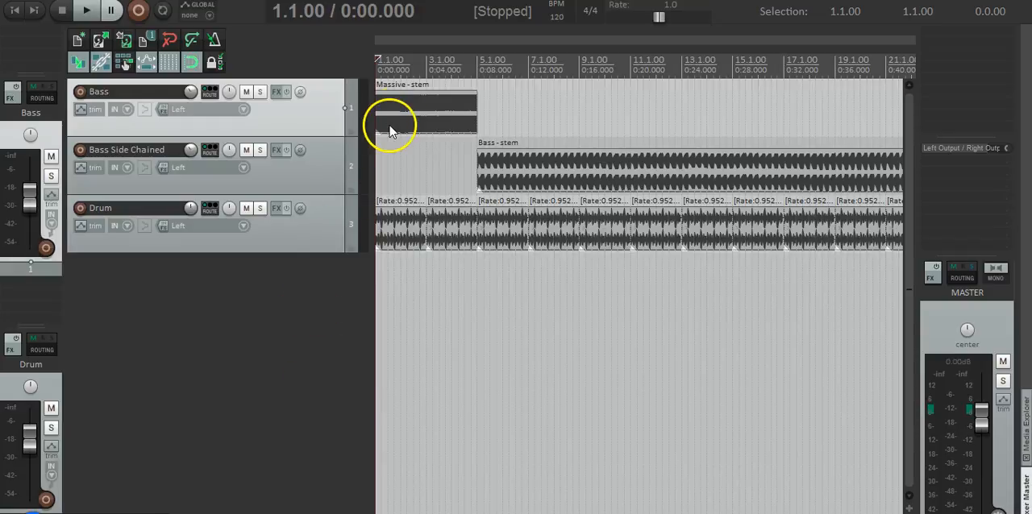
- Play the project from the start to compare the plain Bass track with the Bass Side Chained track
left_click(536, 165)
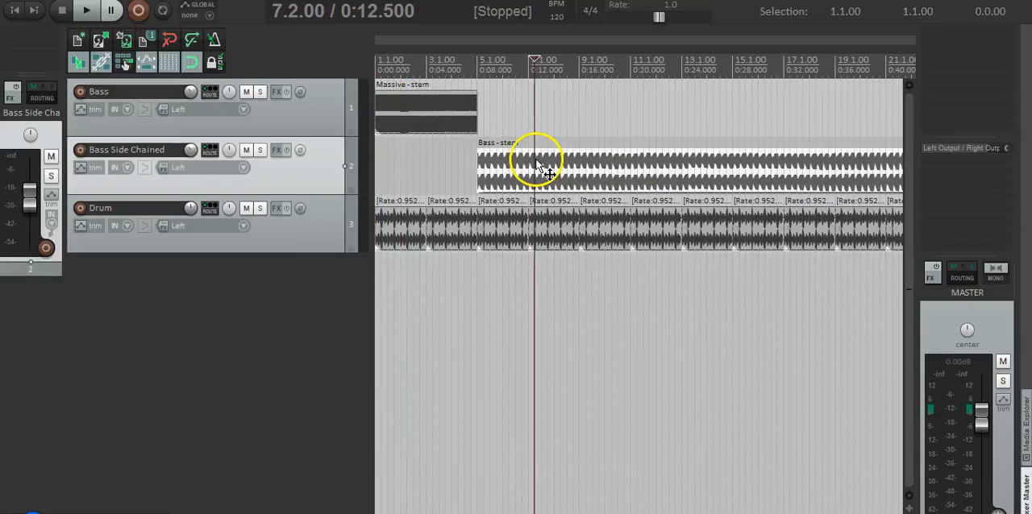
left_click(401, 220)
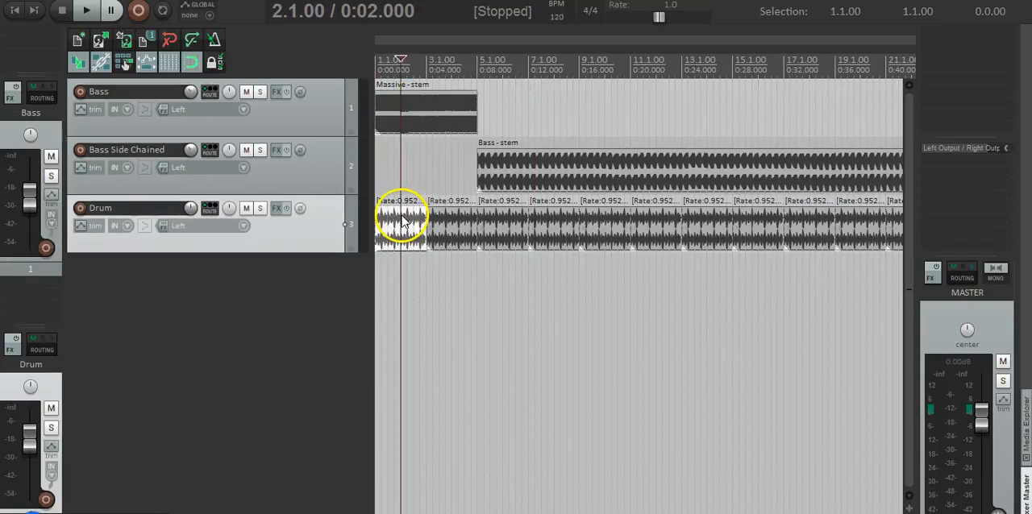
key("Home")
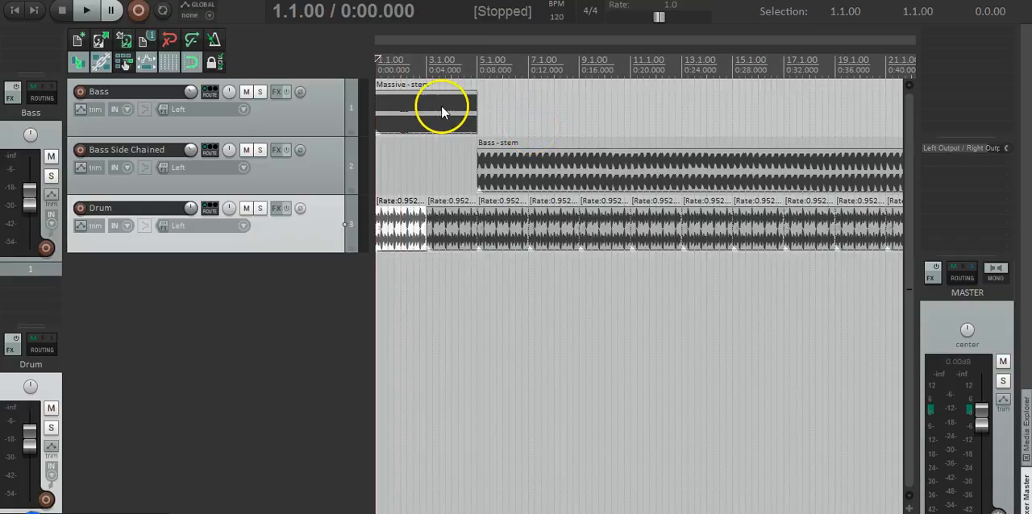
key("space")
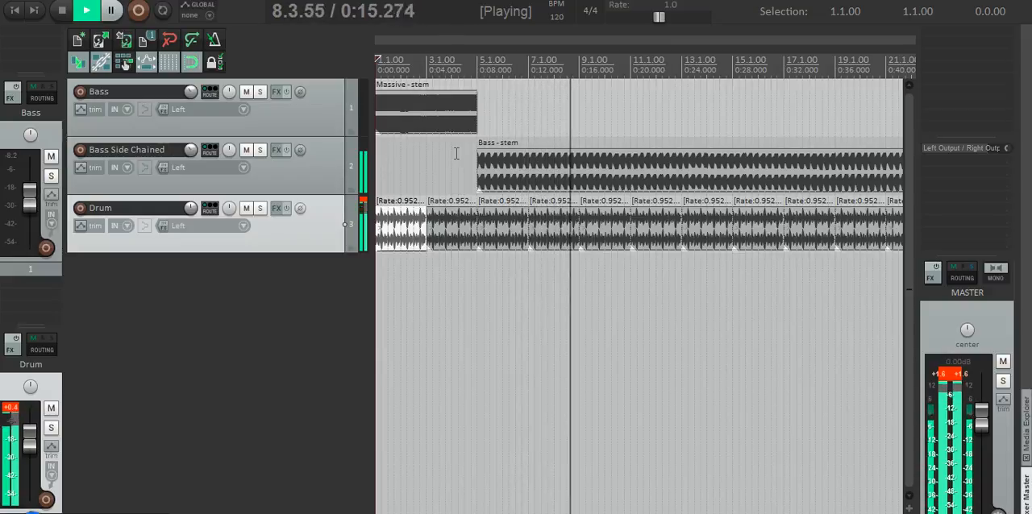
key("space")
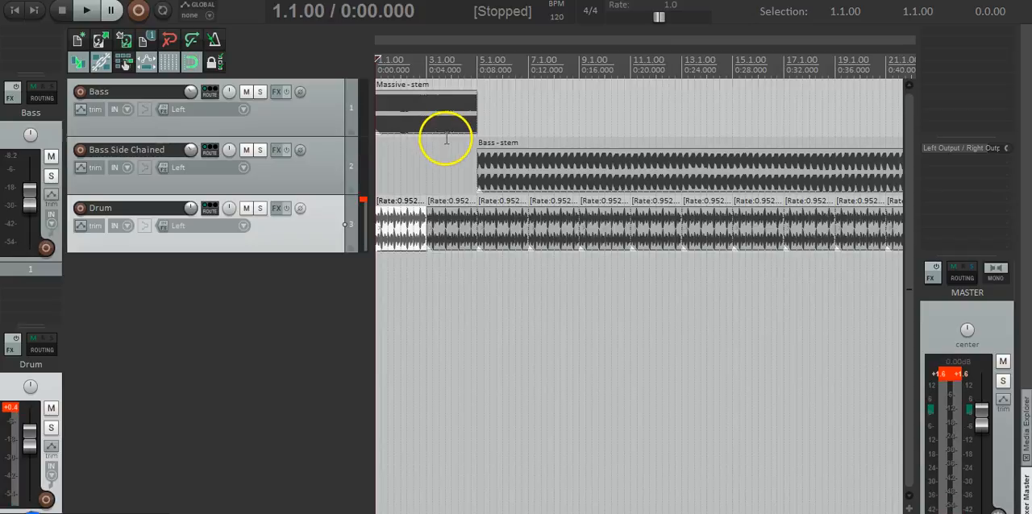
- Delete the Bass Side Chained track
left_click(438, 116)
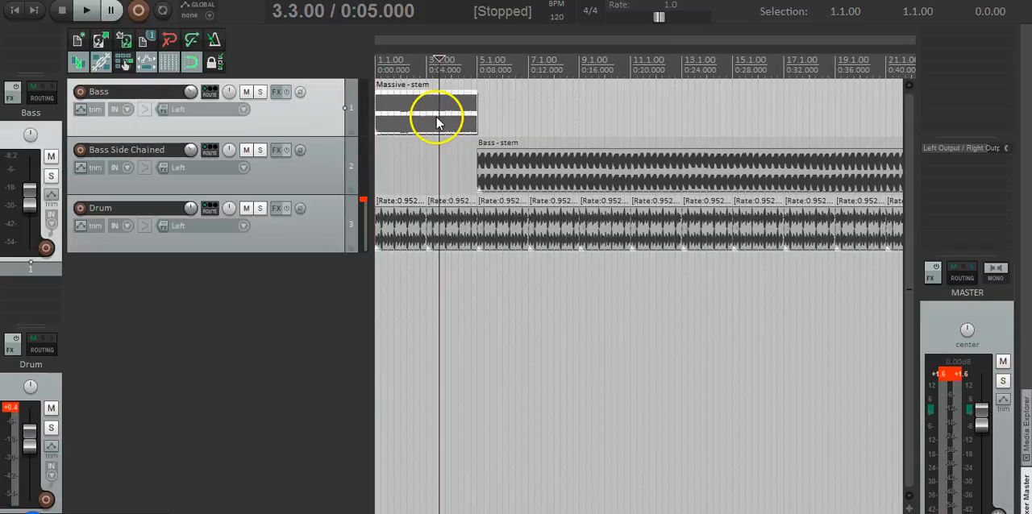
left_click(509, 161)
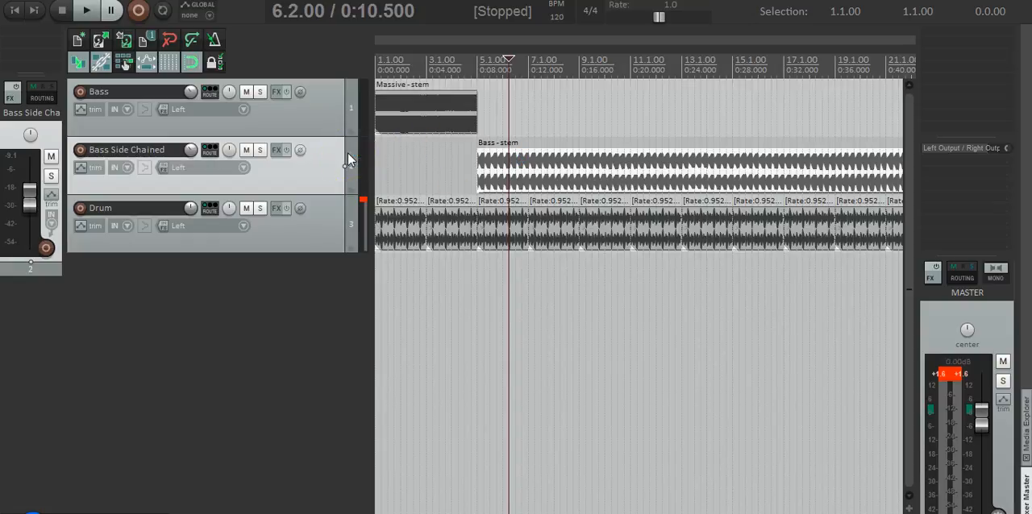
key("Delete")
key("Return")
left_click(411, 137)
- Duplicate the Massive-stem item repeatedly along the Bass track until it reaches bar 33, and return to the project start
left_click(466, 113)
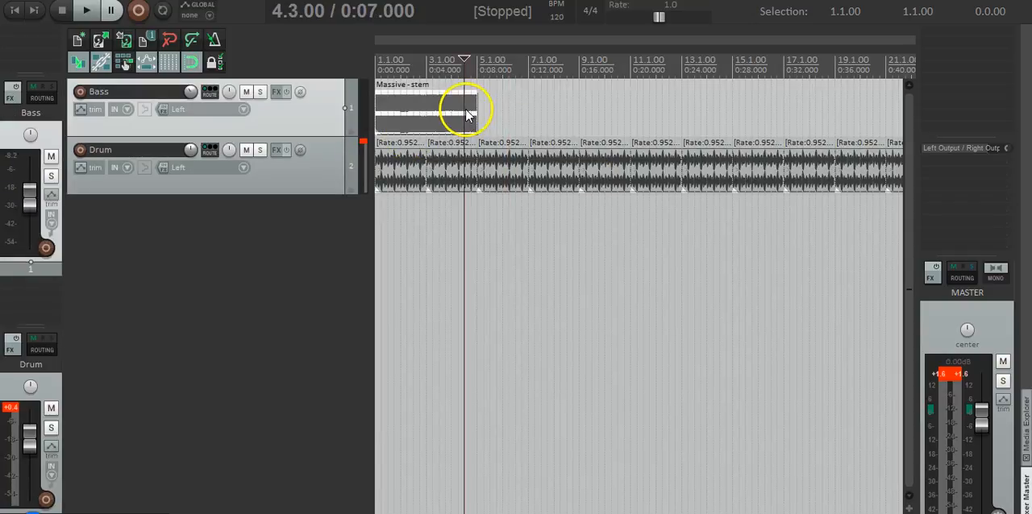
left_click(476, 114)
key("ctrl+d")
key("ctrl+d")
key("ctrl+d")
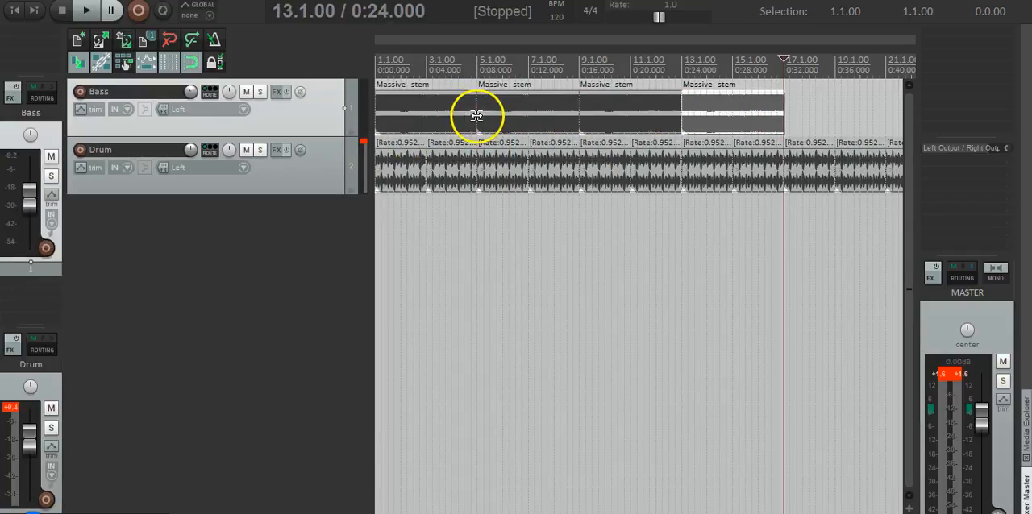
key("ctrl+d")
key("ctrl+d")
key("ctrl+d")
key("ctrl+d")
key("ctrl+d")
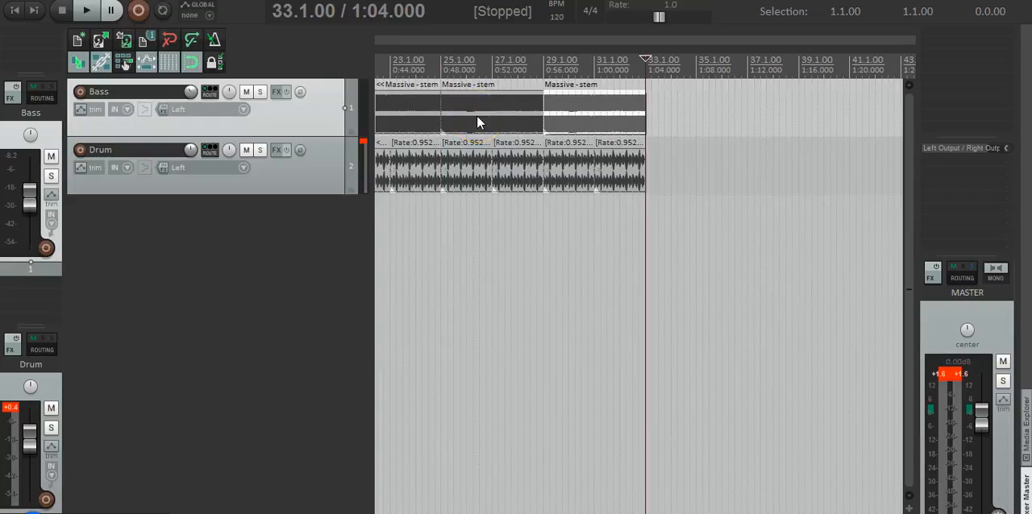
key("Home")
left_click(381, 111)
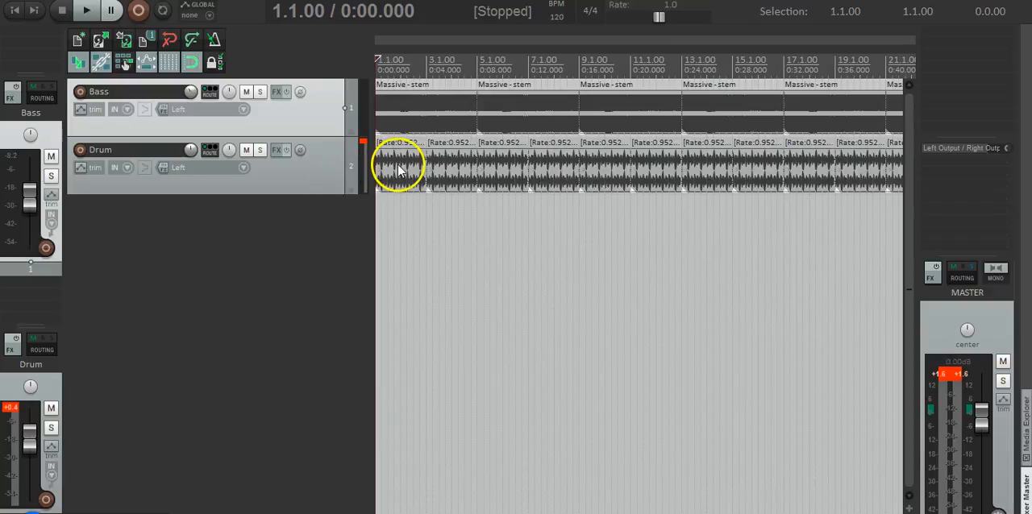
- Listen to the beginning of the Drum track soloed, and unsolo it when finished
left_click(408, 121)
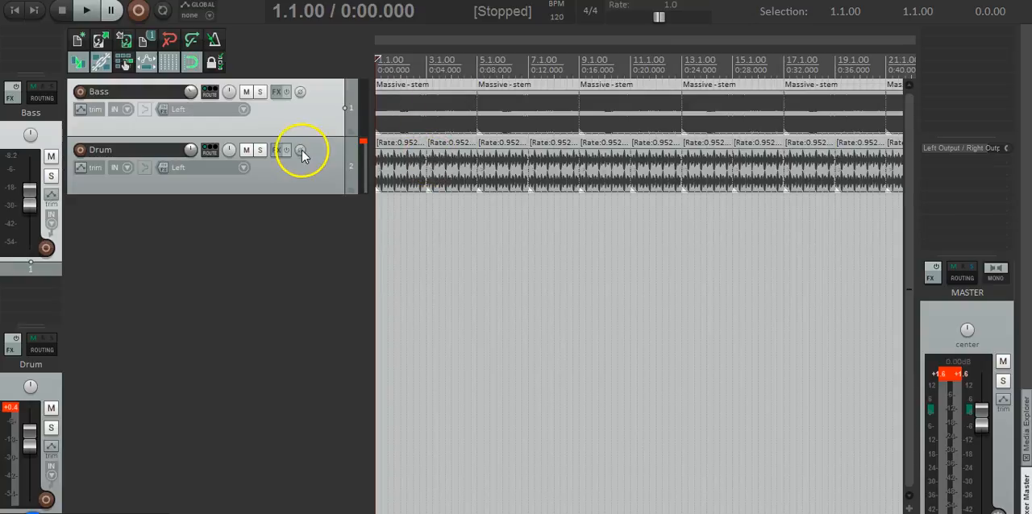
left_click(261, 150)
scroll(414, 166, "up", 4)
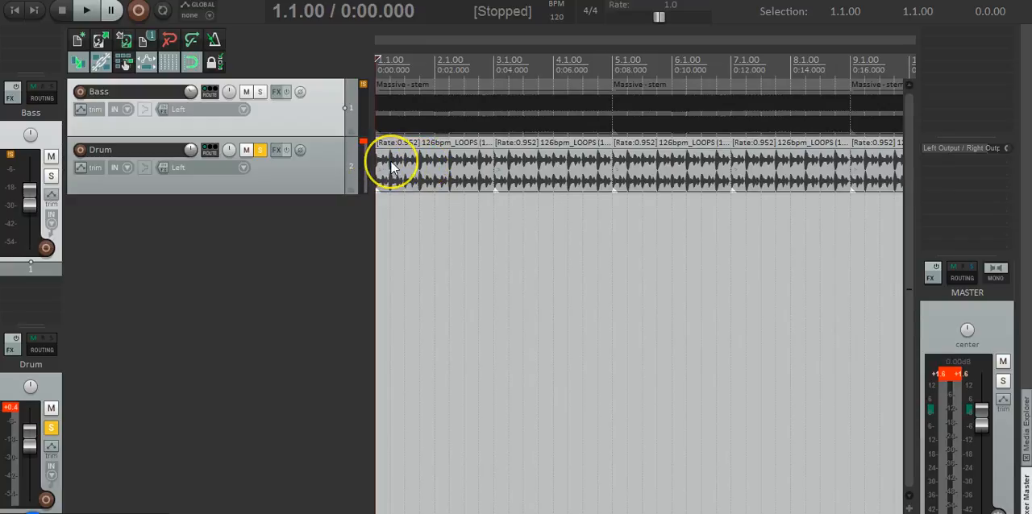
key("space")
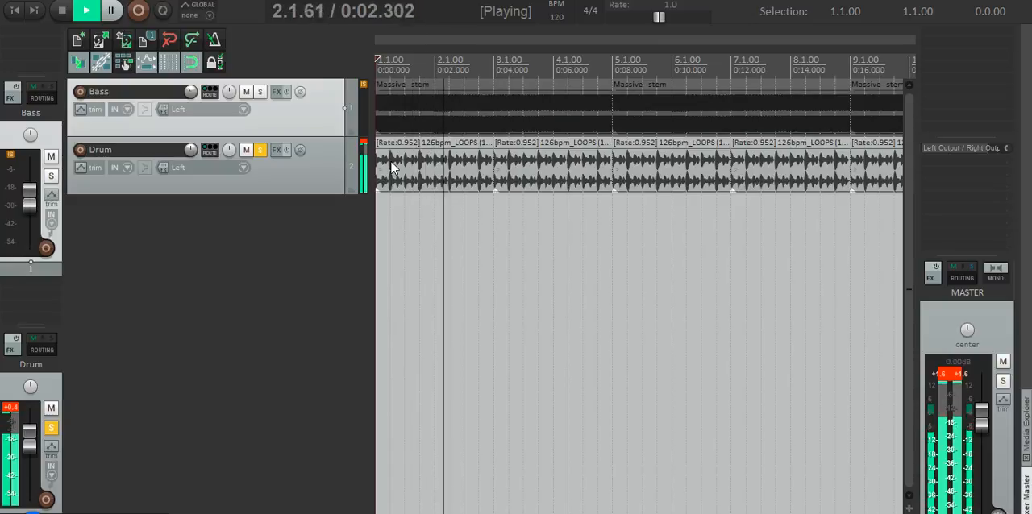
key("space")
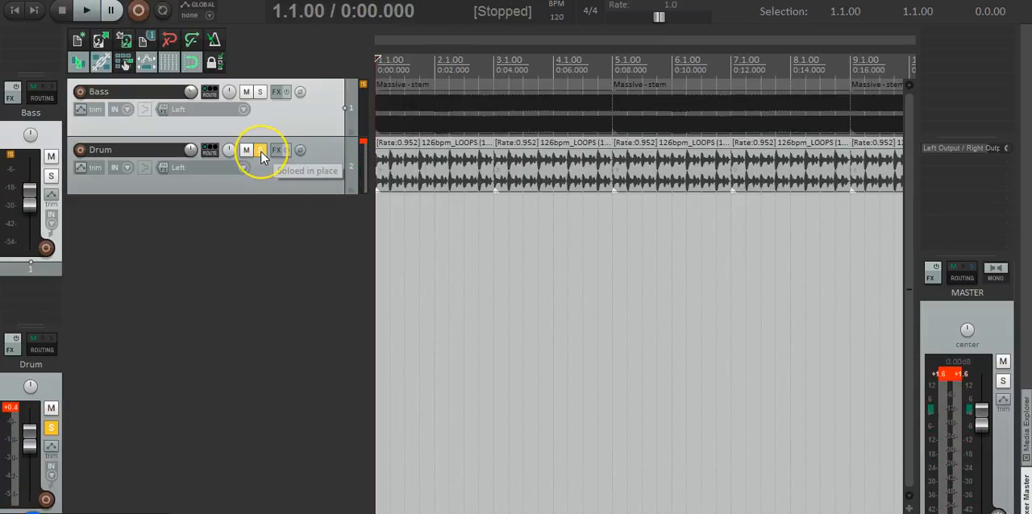
left_click(260, 151)
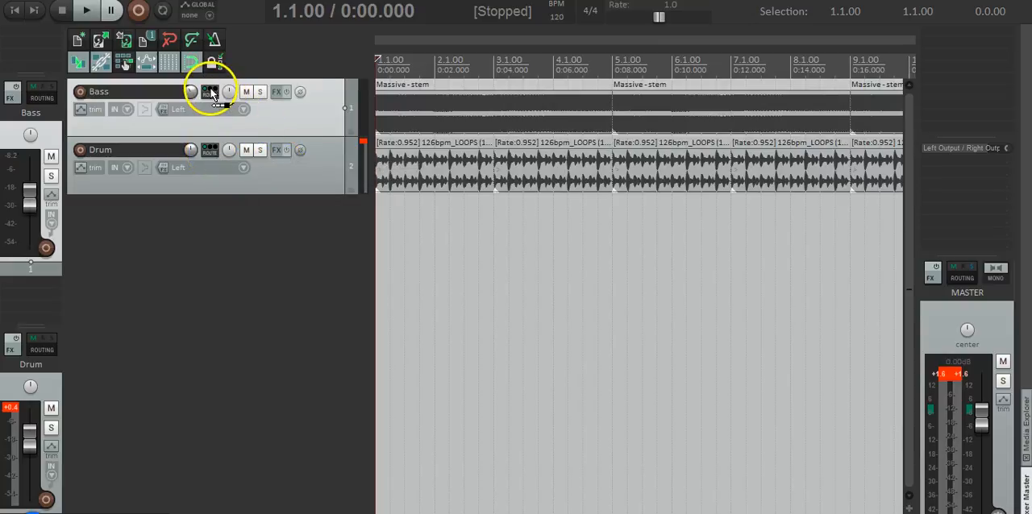
- Create a send from the Drum track to the Bass track and briefly audition the Bass track soloed
left_click_drag(212, 95, 211, 95)
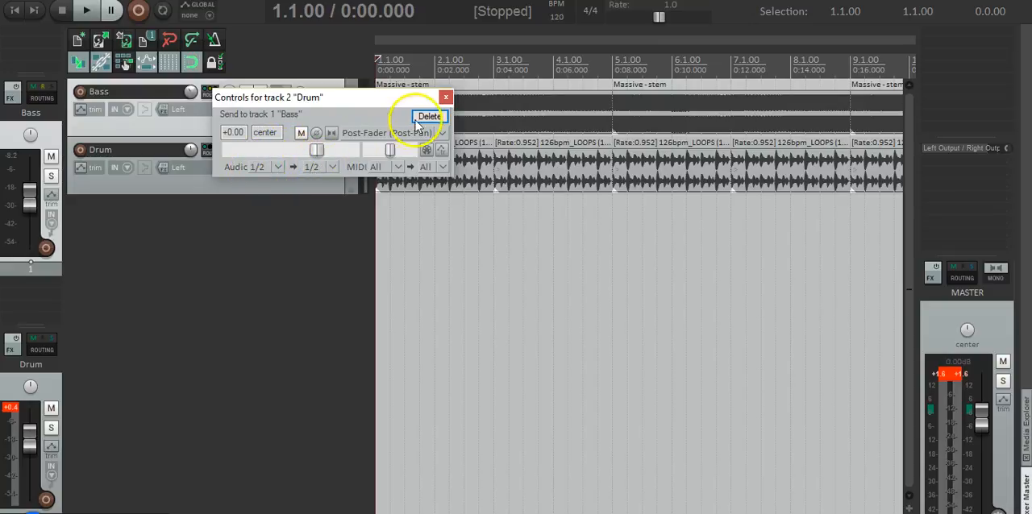
left_click(446, 97)
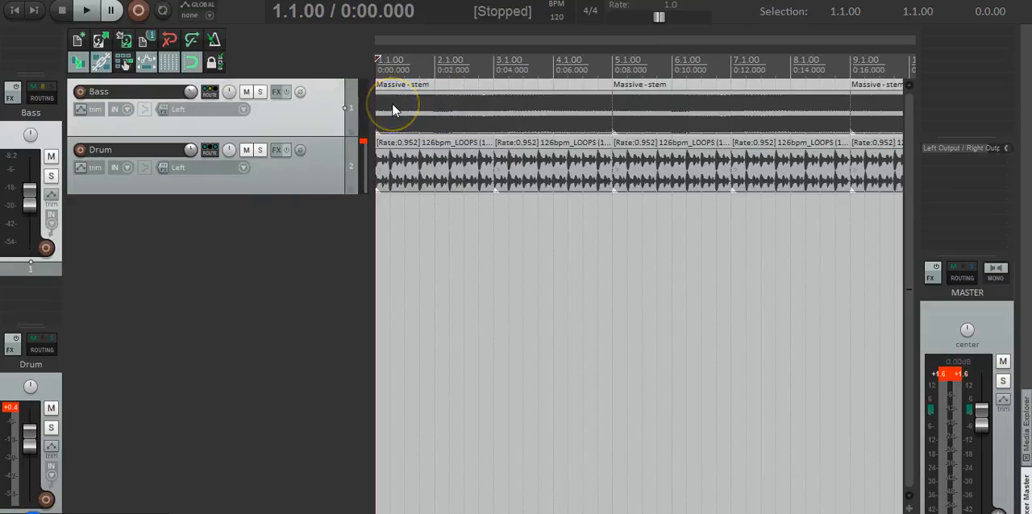
key("space")
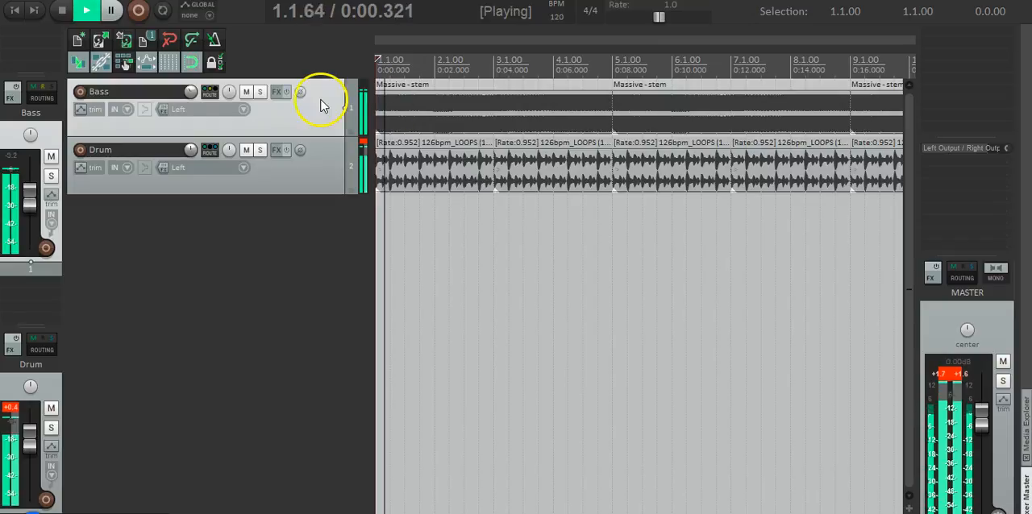
left_click(260, 92)
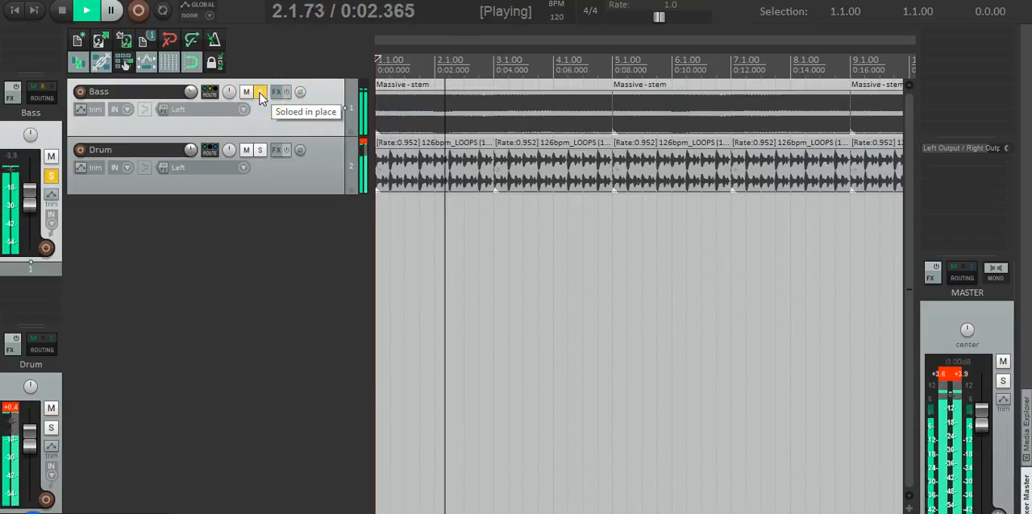
left_click(260, 91)
key("space")
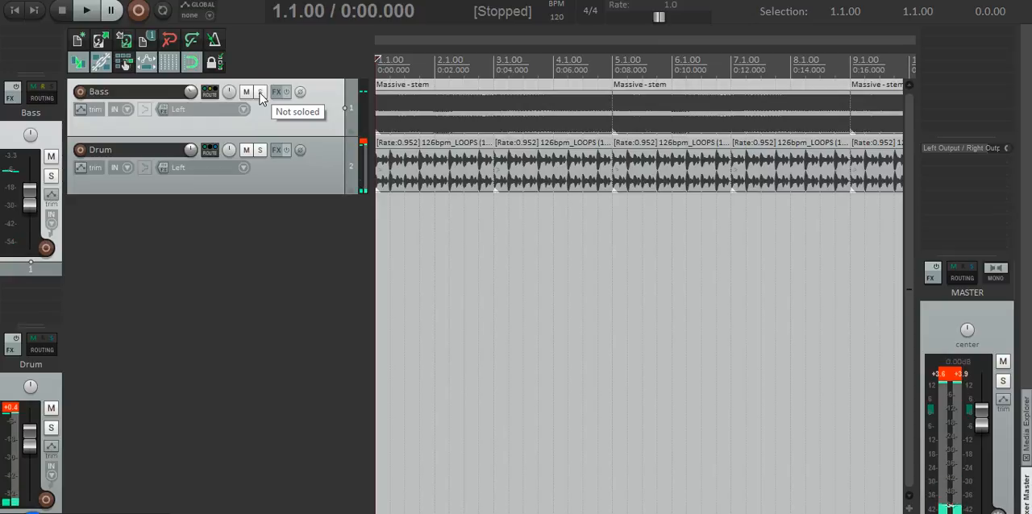
- Route the Bass track's receive from Drum to a separate auxiliary channel pair instead of channels 1/2
left_click(209, 92)
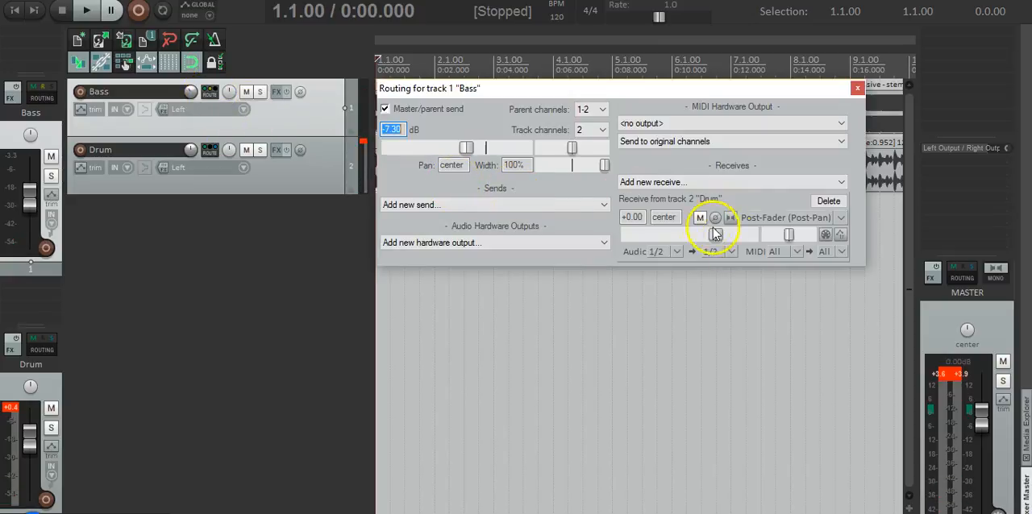
left_click(734, 253)
mouse_move(846, 318)
left_click(933, 320)
left_click(857, 88)
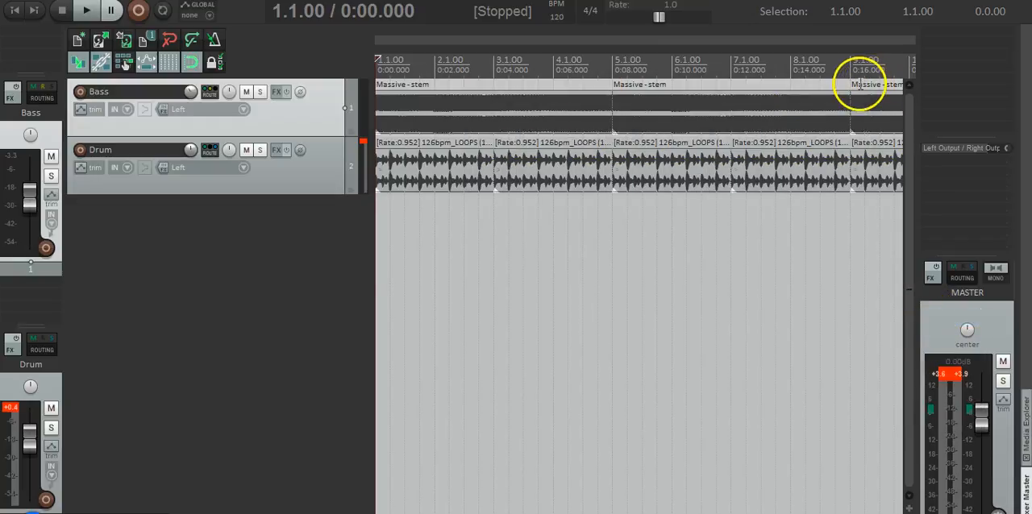
- Briefly play the Bass track soloed to check the rerouted drum signal, and unsolo it
key("space")
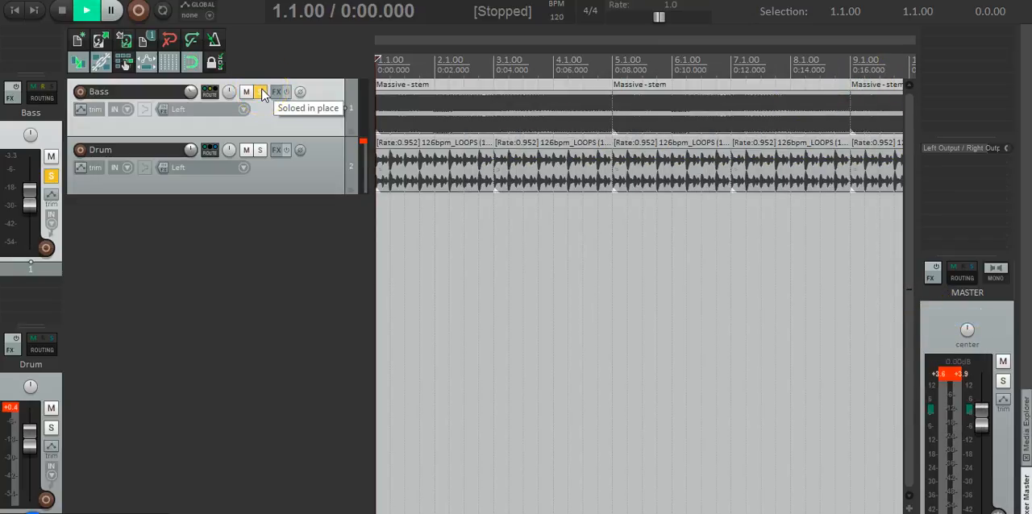
key("space")
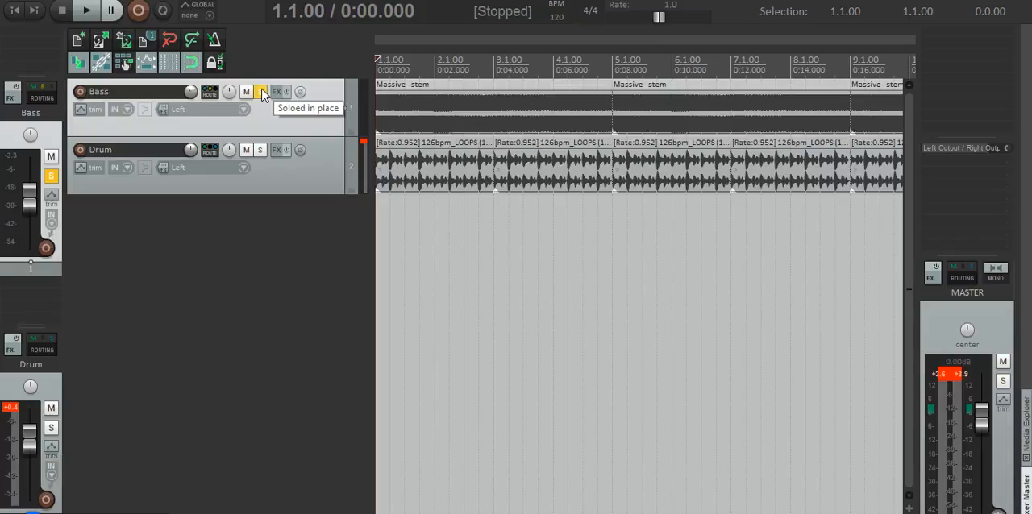
left_click(262, 92)
- Add the ReaComp compressor to the Bass track and set its detector input to Auxiliary Input L+R
left_click(277, 92)
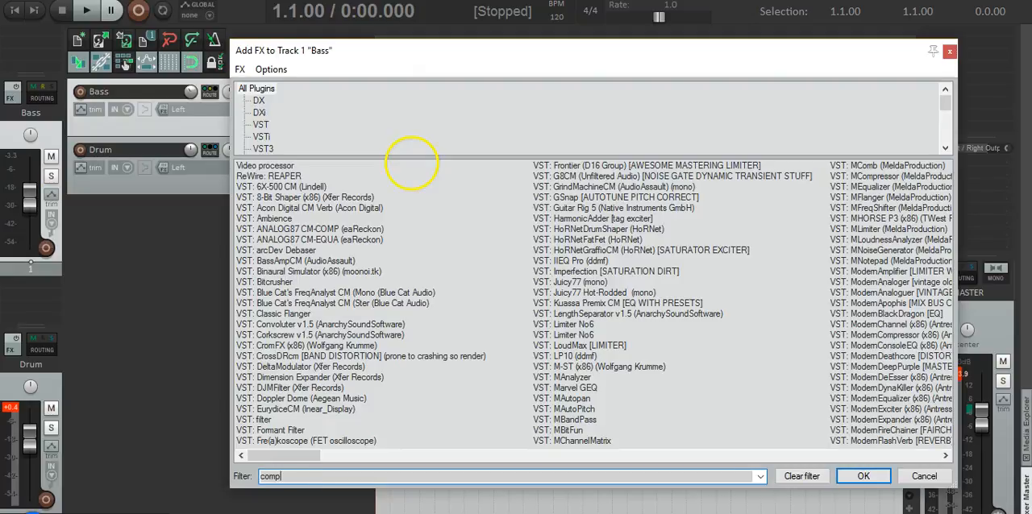
double_click(294, 261)
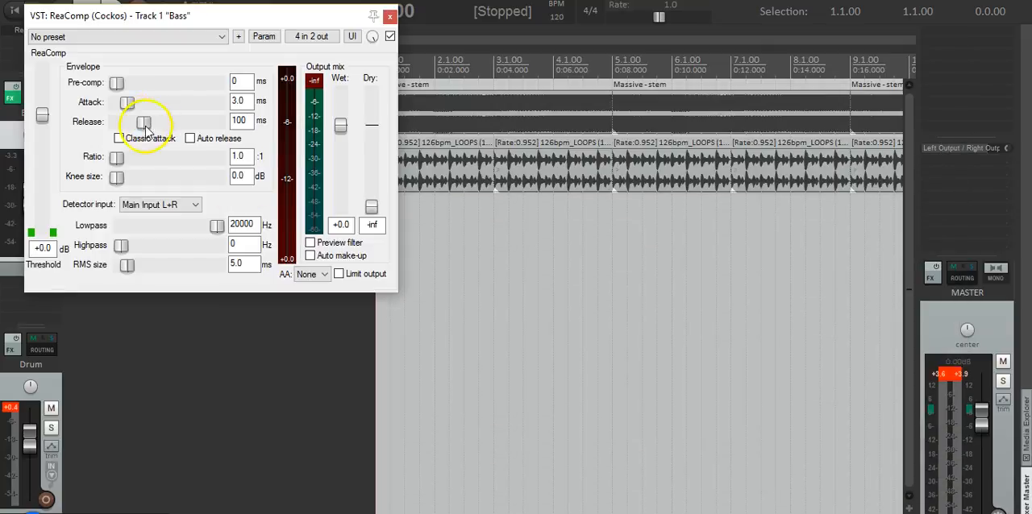
left_click(119, 157)
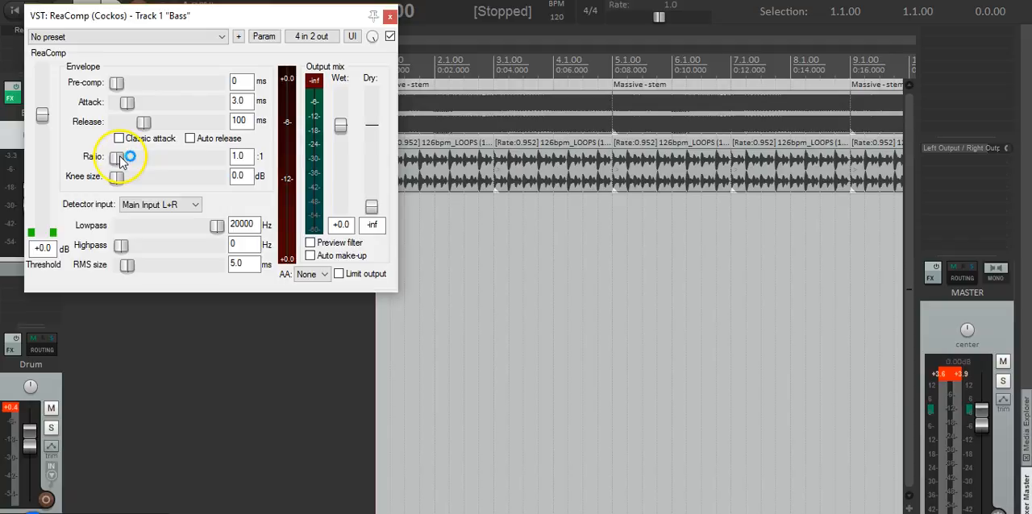
left_click(165, 206)
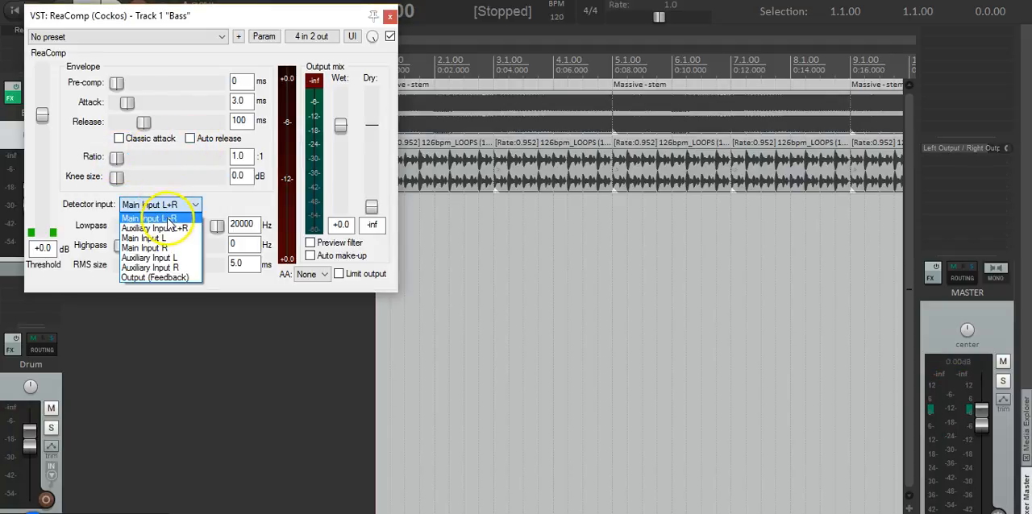
left_click(175, 229)
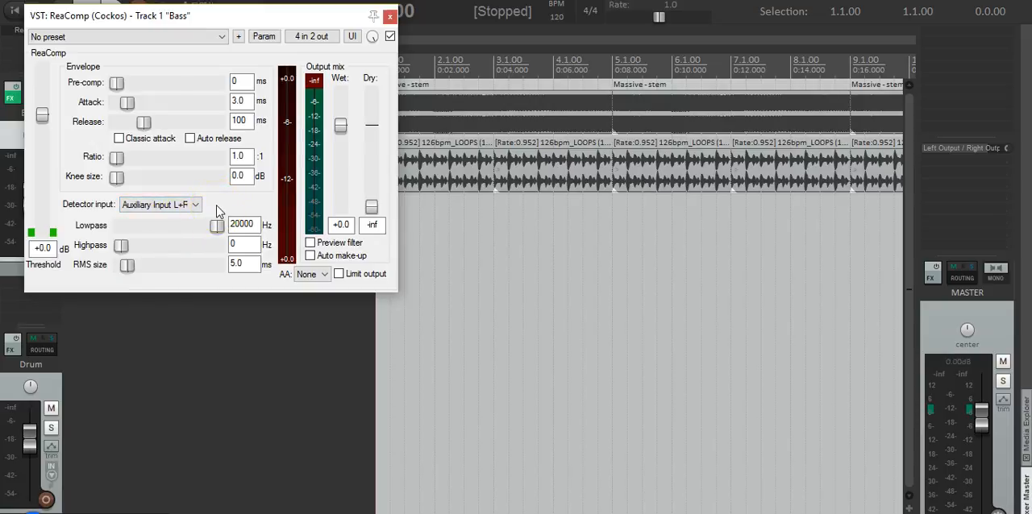
- Play the tracks briefly to check the auxiliary drum signal on ReaComp's threshold meter
key("space")
left_click(116, 176)
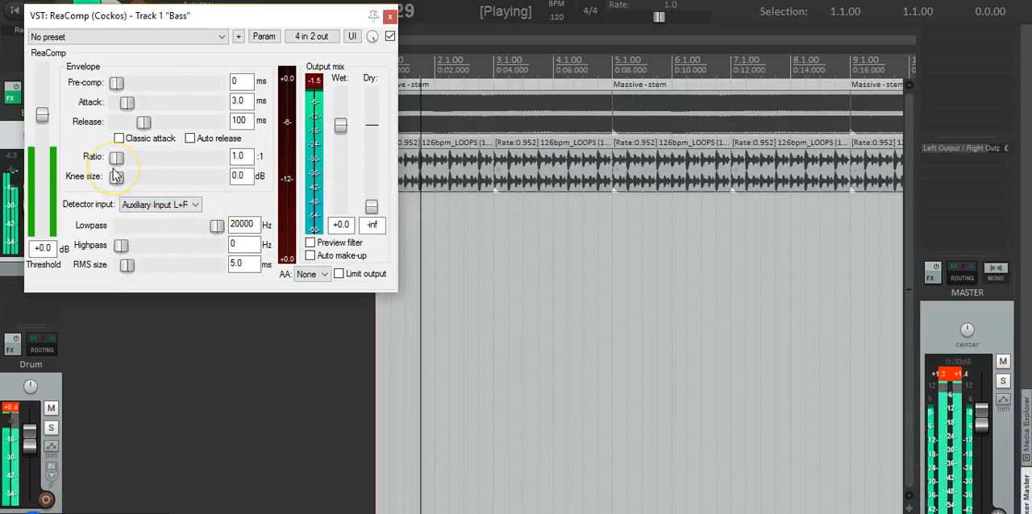
key("space")
left_click(35, 182)
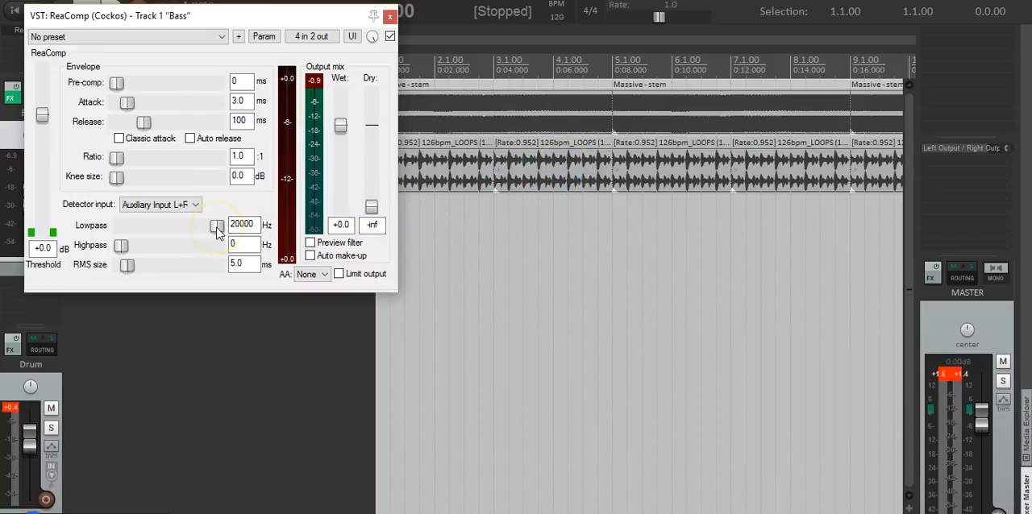
- Set ReaComp's detector lowpass to 114 Hz and play the tracks to check how the threshold meter responds
left_click_drag(173, 231, 148, 234)
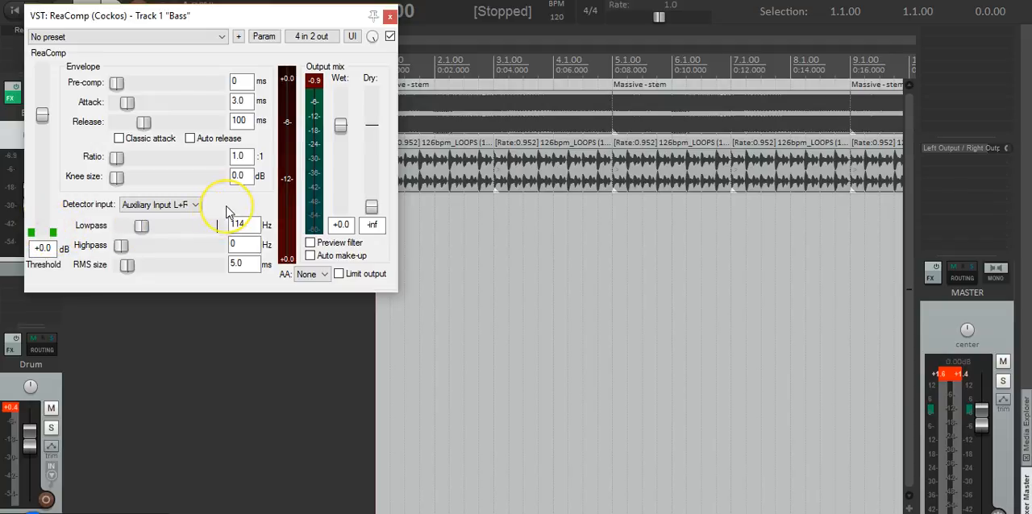
key("space")
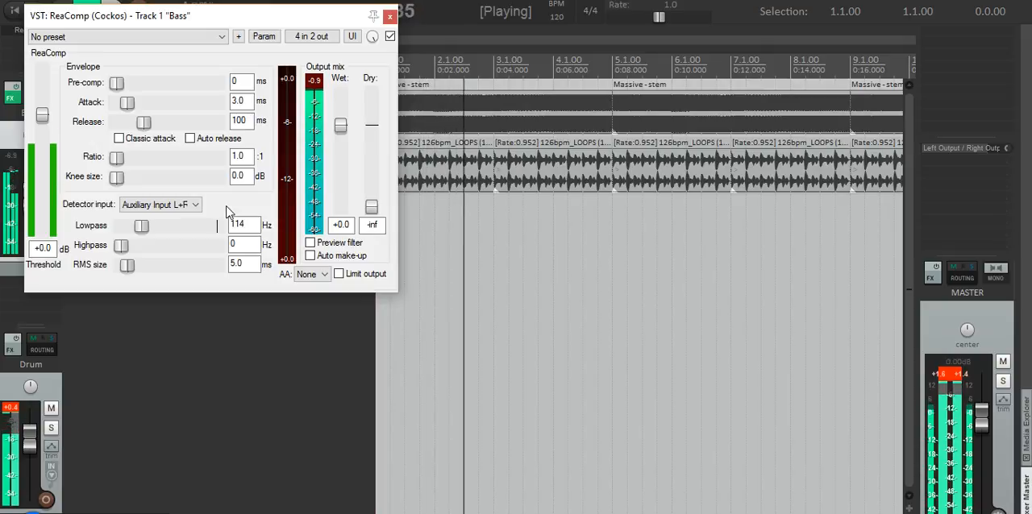
key("space")
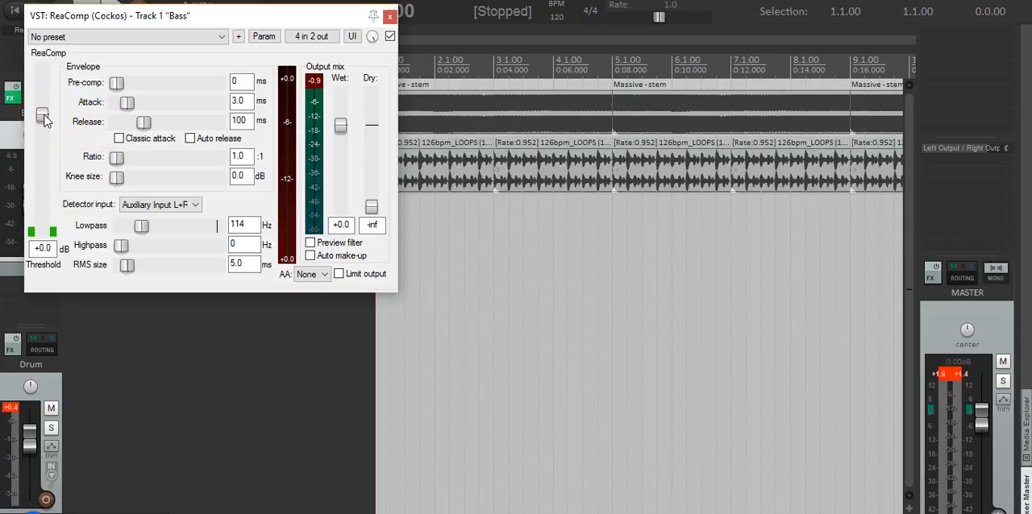
- Lower ReaComp's threshold to -15.2 dB and raise its ratio to 5.2:1 while the tracks play
key("space")
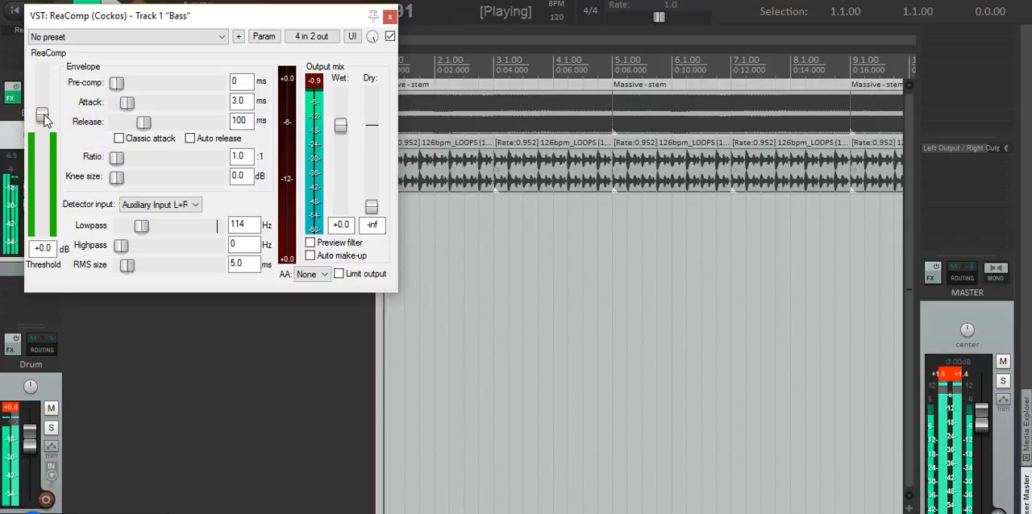
left_click_drag(40, 133, 44, 162)
key("space")
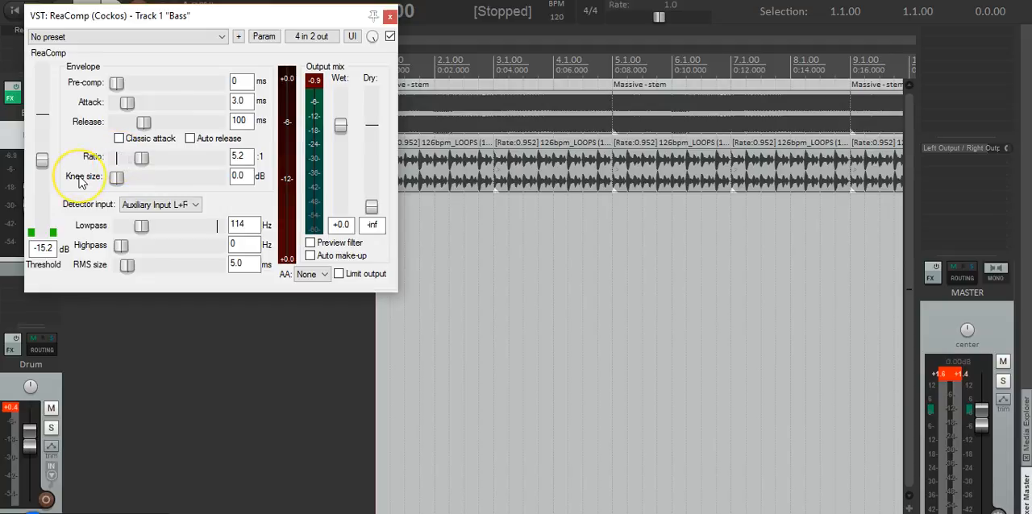
- Play the tracks in short passes to check the gain reduction meter against the drum signal
key("space")
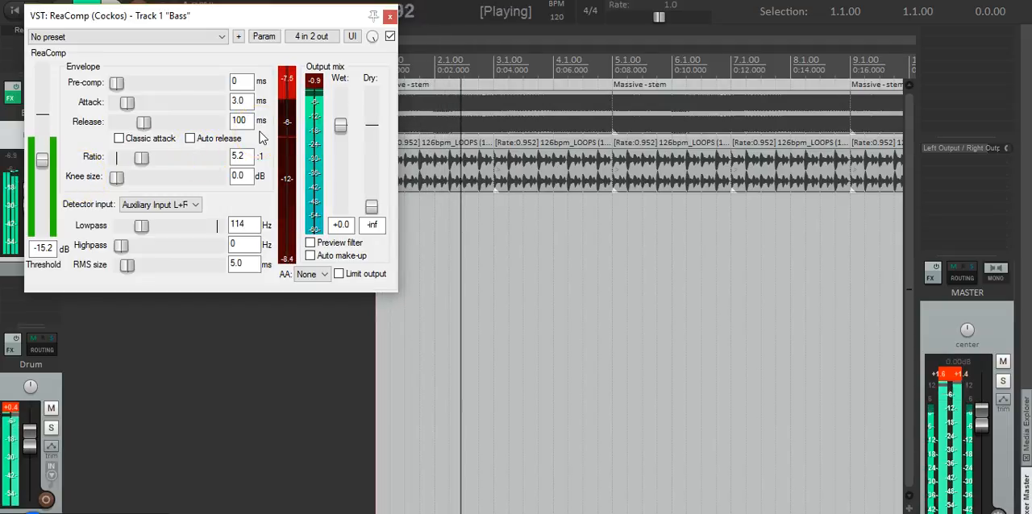
key("space")
left_click(289, 87)
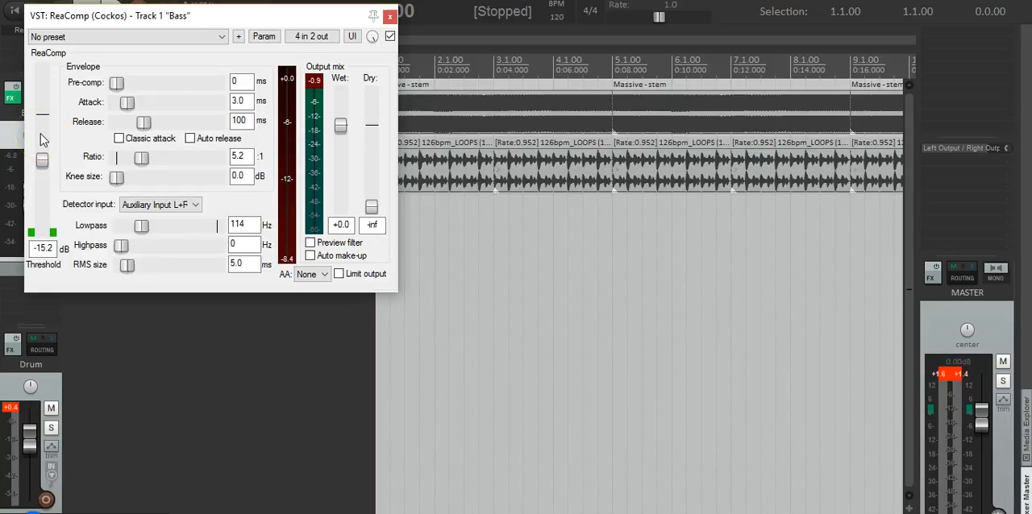
key("space")
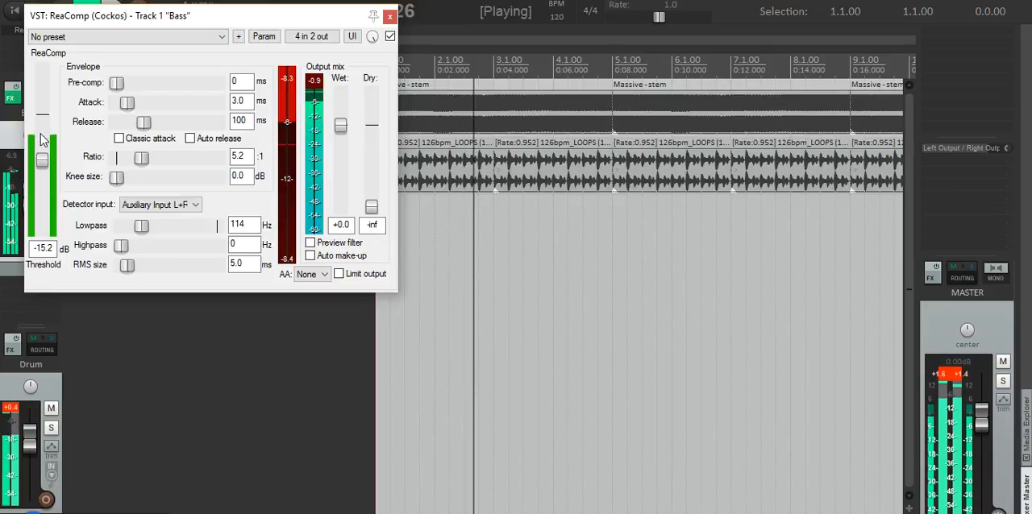
key("space")
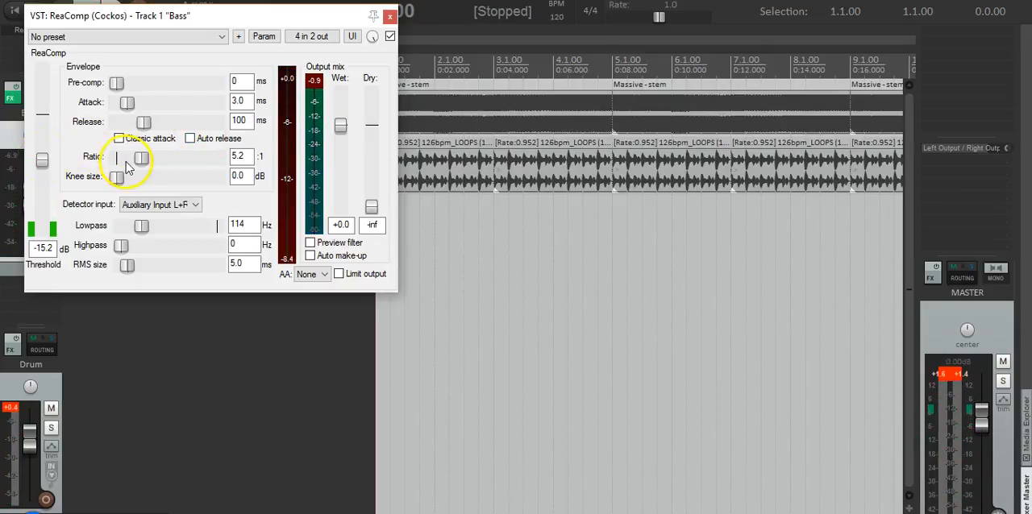
- Exaggerate the compression during playback by setting ReaComp's threshold to -30.8 dB and its ratio to 7.1:1
key("space")
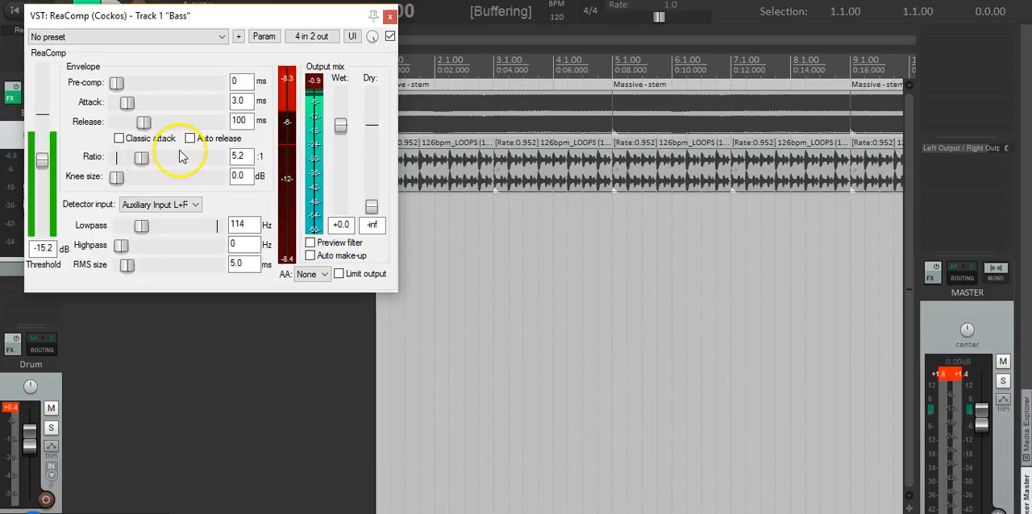
left_click_drag(44, 161, 42, 190)
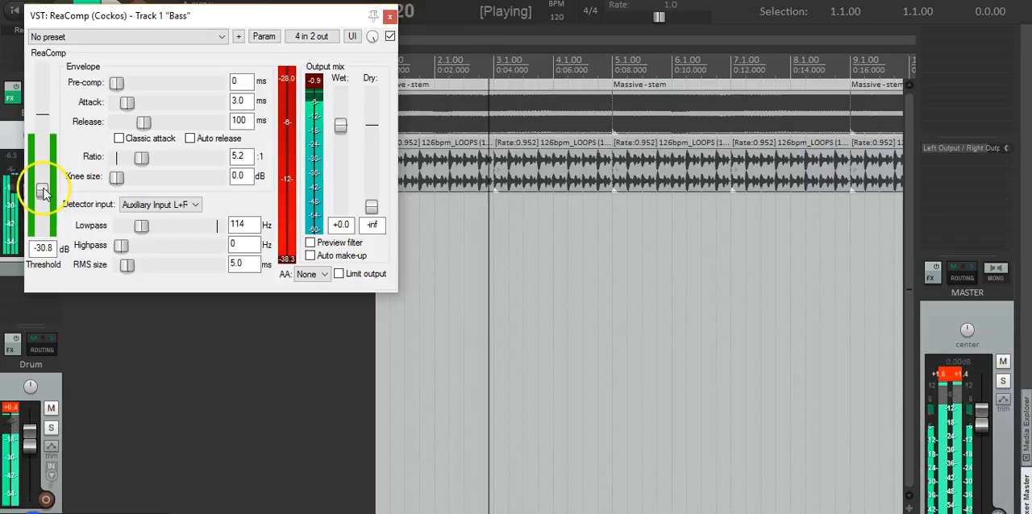
mouse_move(143, 161)
left_mouse_down()
mouse_move(193, 169)
mouse_move(135, 158)
mouse_move(150, 161)
left_mouse_up()
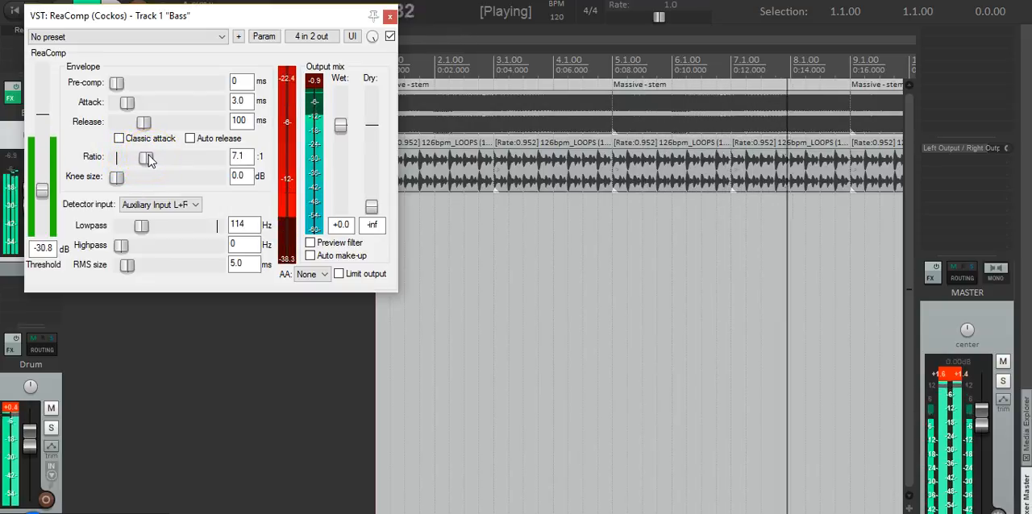
key("space")
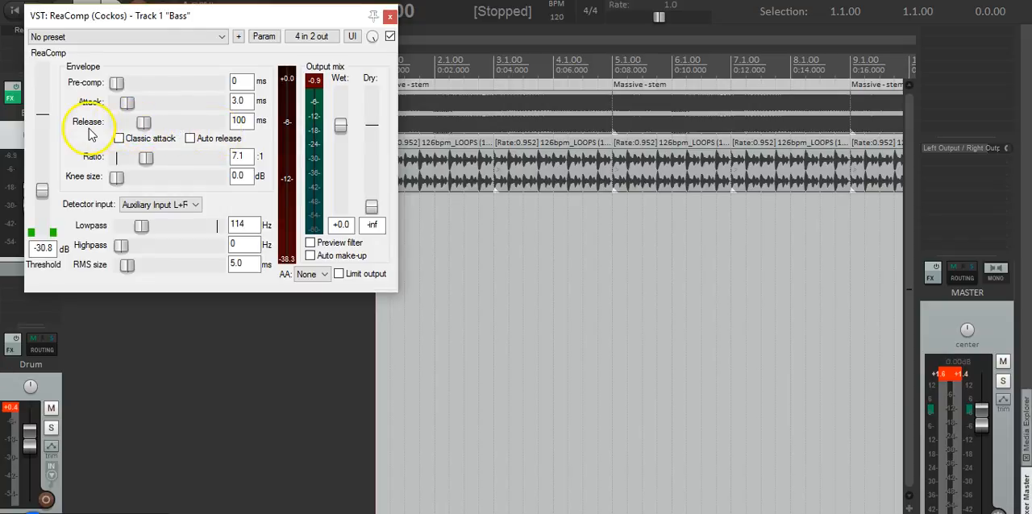
- Play the tracks to audition ReaComp's release time and listen to how the bass recovers after each drum hit
key("space")
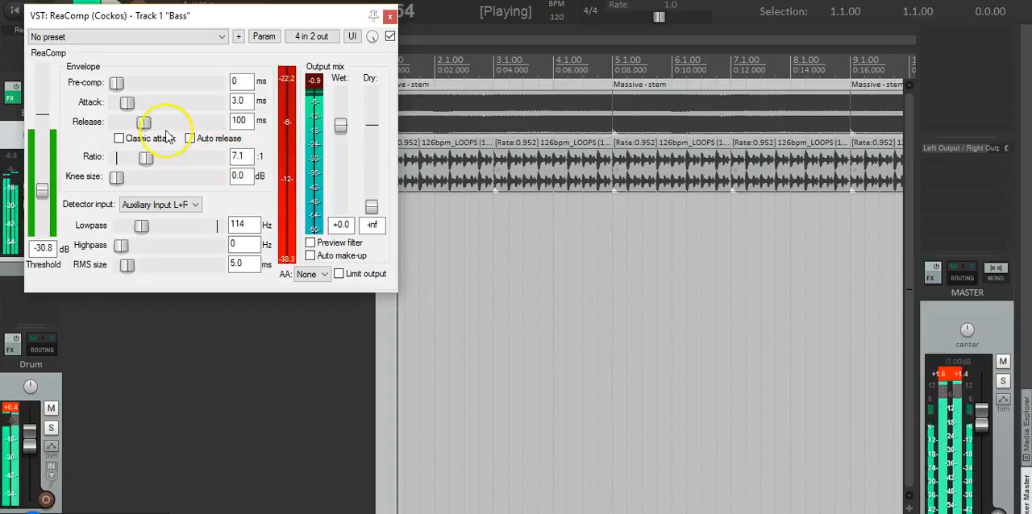
mouse_move(144, 122)
left_mouse_down()
mouse_move(194, 125)
mouse_move(125, 127)
mouse_move(141, 125)
left_mouse_up()
key("space")
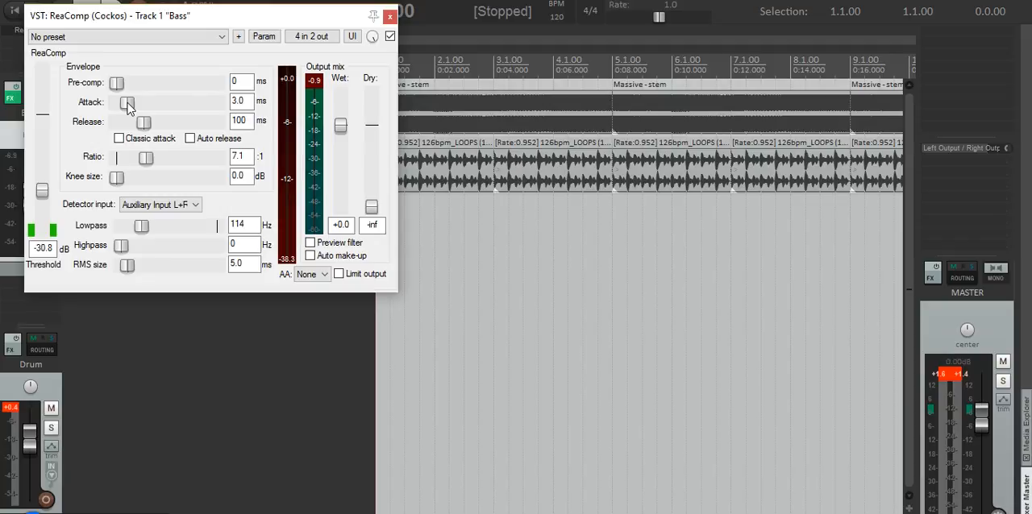
key("space")
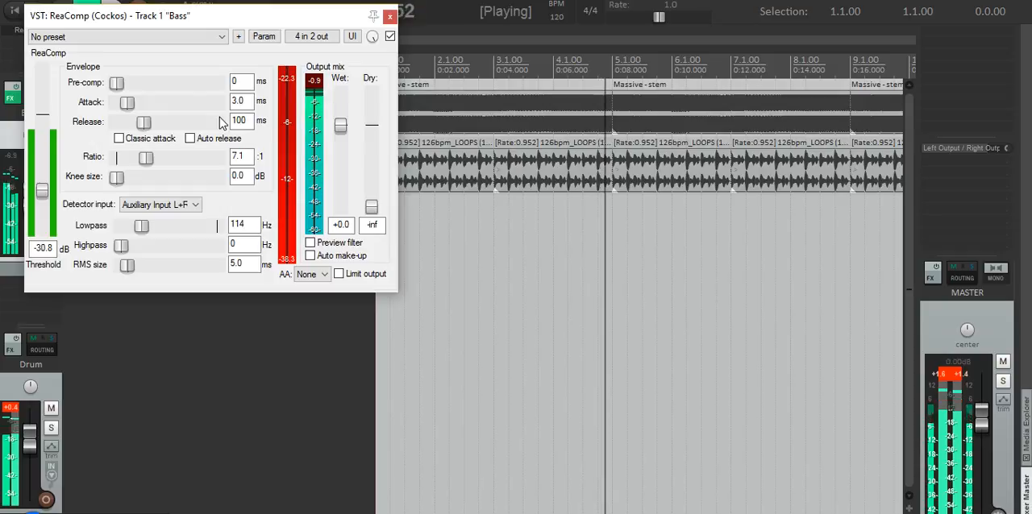
key("space")
- Close the ReaComp window and render the Bass track to a stem track, muting the original
left_click(390, 16)
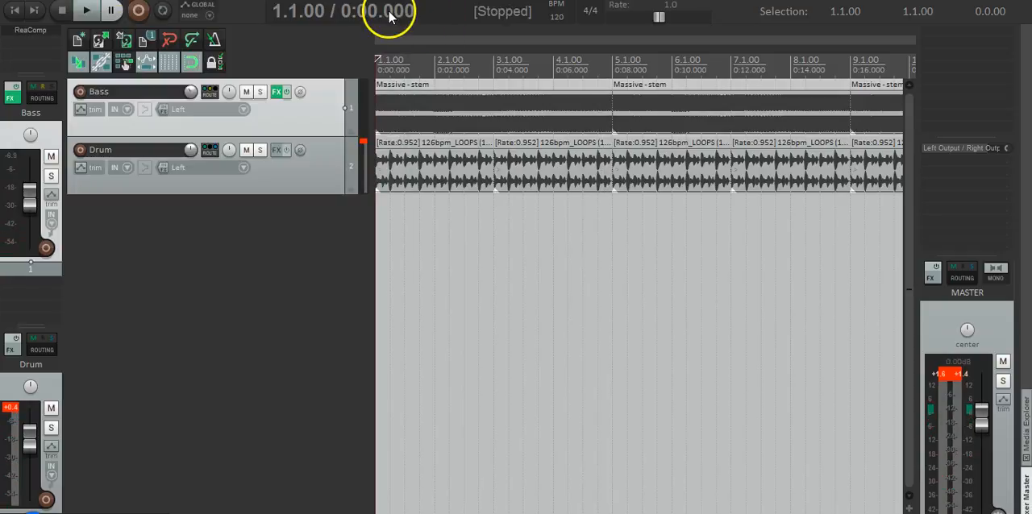
right_click(347, 94)
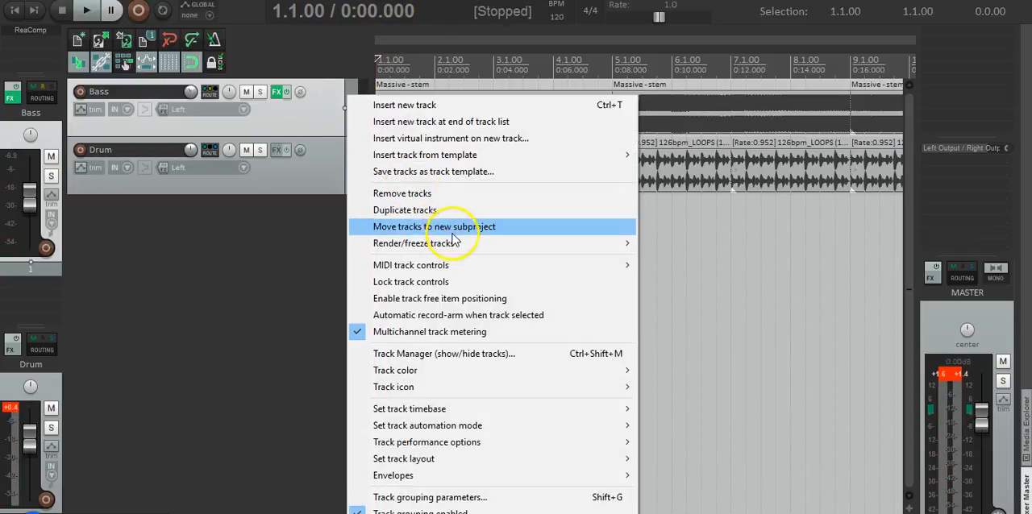
mouse_move(455, 243)
left_click(666, 259)
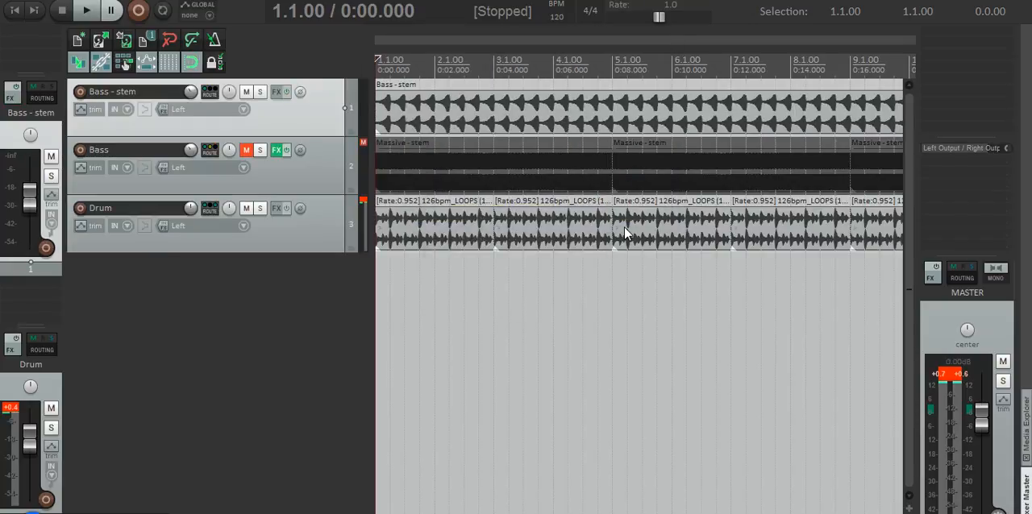
- Increase the height of the Bass - stem track and delete the original muted Bass track
left_click_drag(323, 135, 330, 227)
left_click(329, 258)
key("Delete")
key("Return")
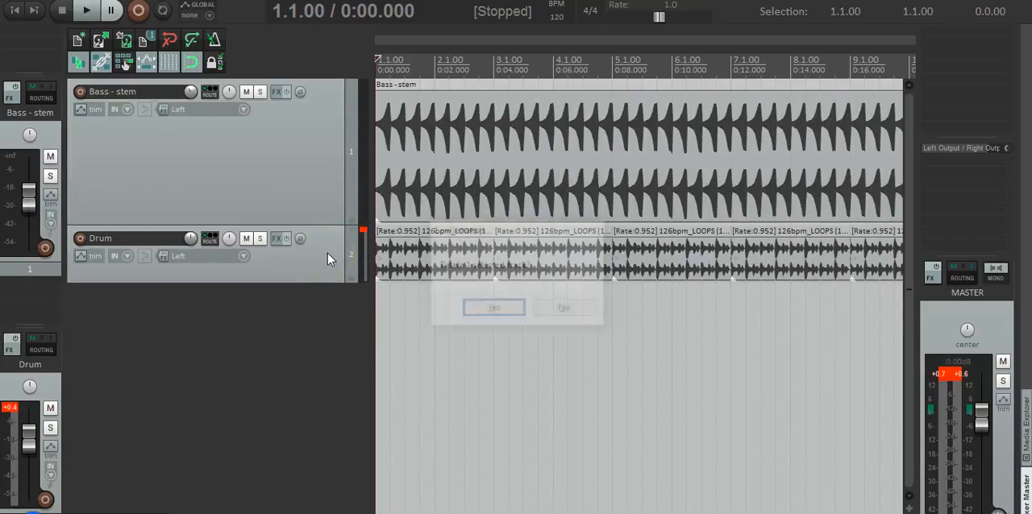
- Enlarge the Drum track and place the edit cursor at 1.3.00 to compare the drum hits with the bass stem's waveform
left_click_drag(326, 280, 332, 362)
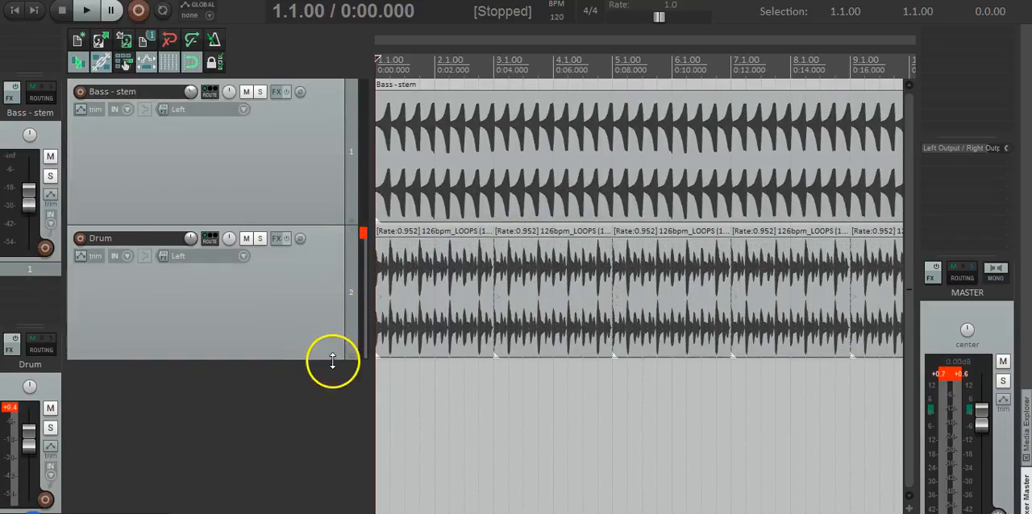
scroll(438, 262, "up", 4)
scroll(438, 262, "up", 2)
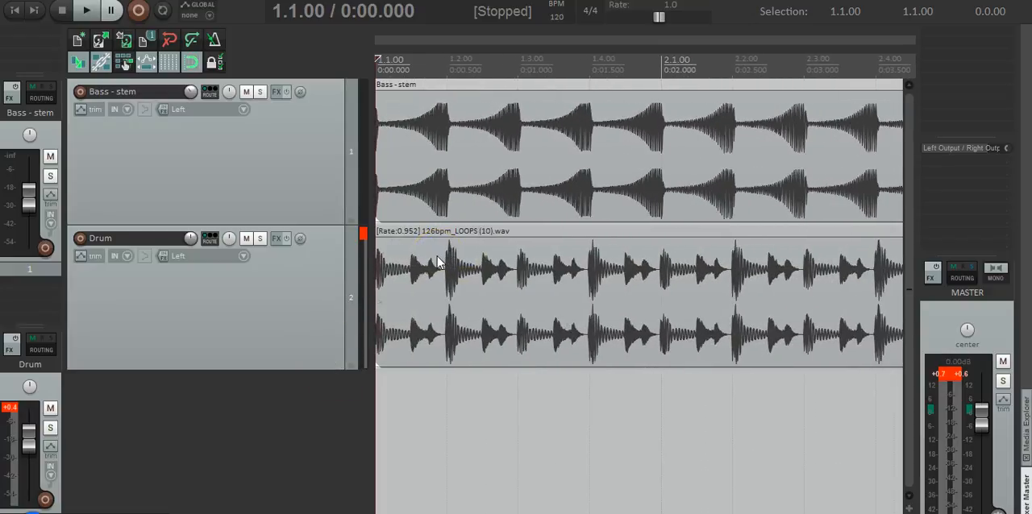
left_click(387, 274)
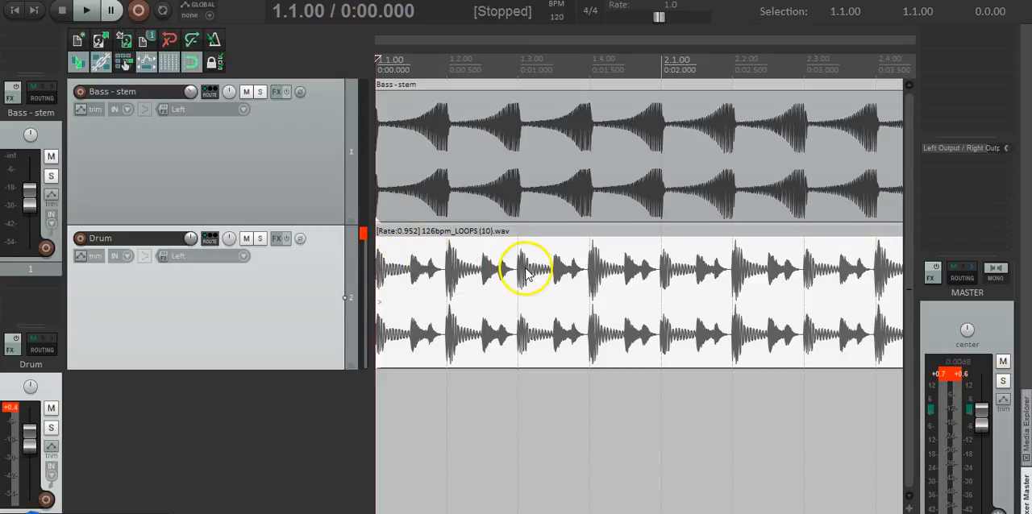
left_click(517, 70)
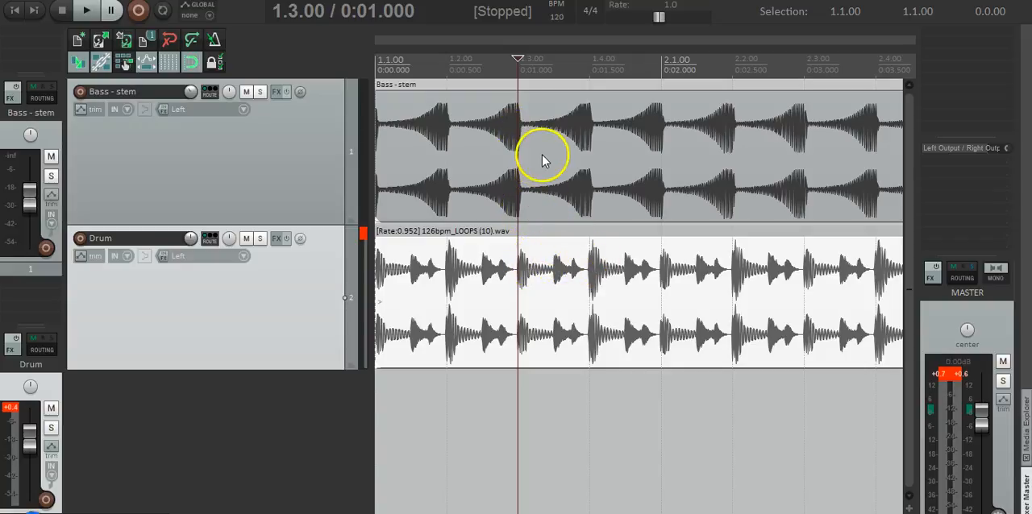
- Play the bass stem and drums from the project start to hear the ducking effect
key("Home")
key("space")
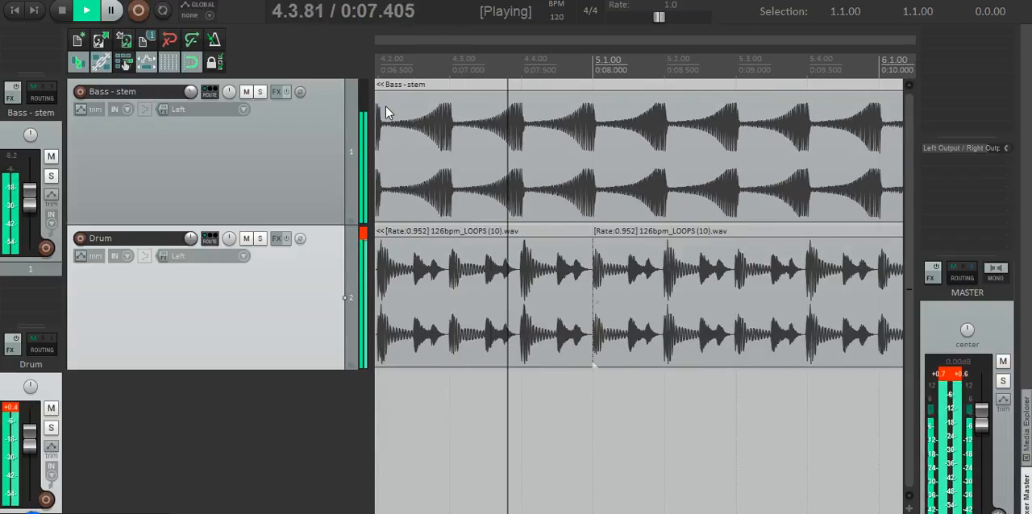
key("space")
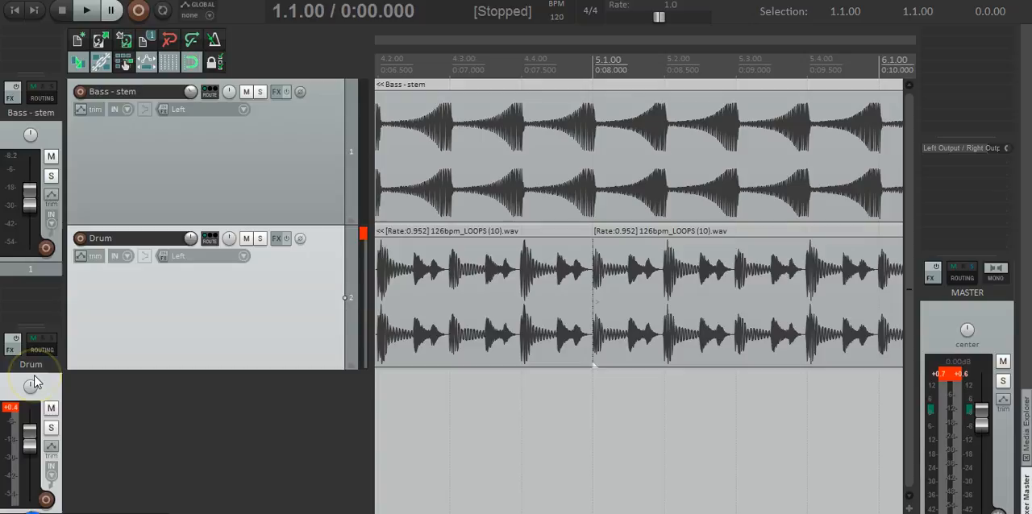